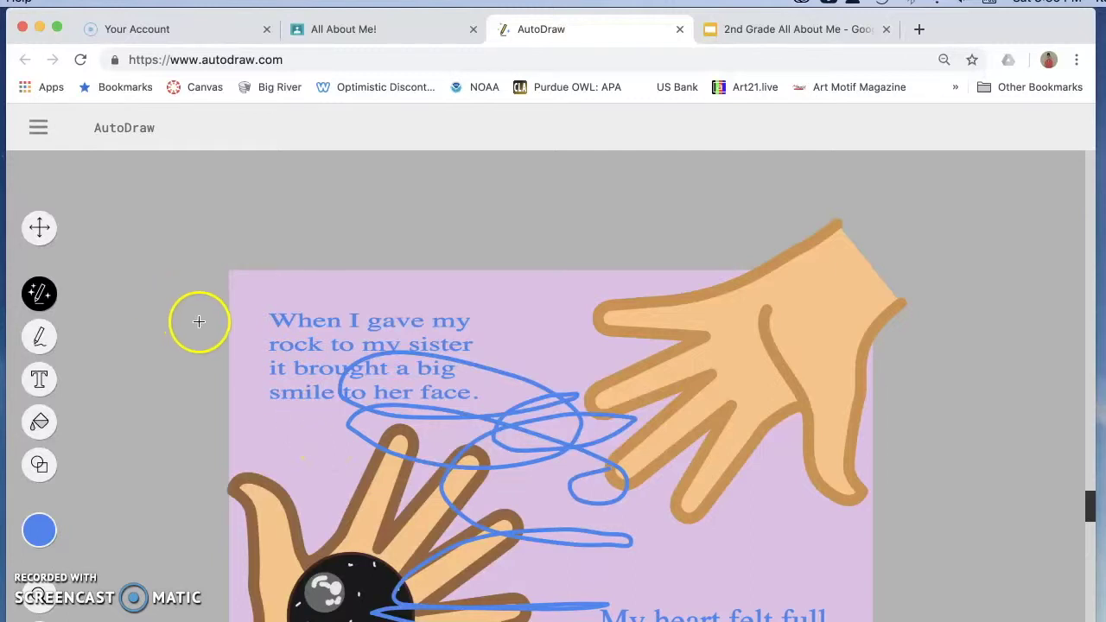
Start over with a blank portrait-oriented canvas
left_click(40, 130)
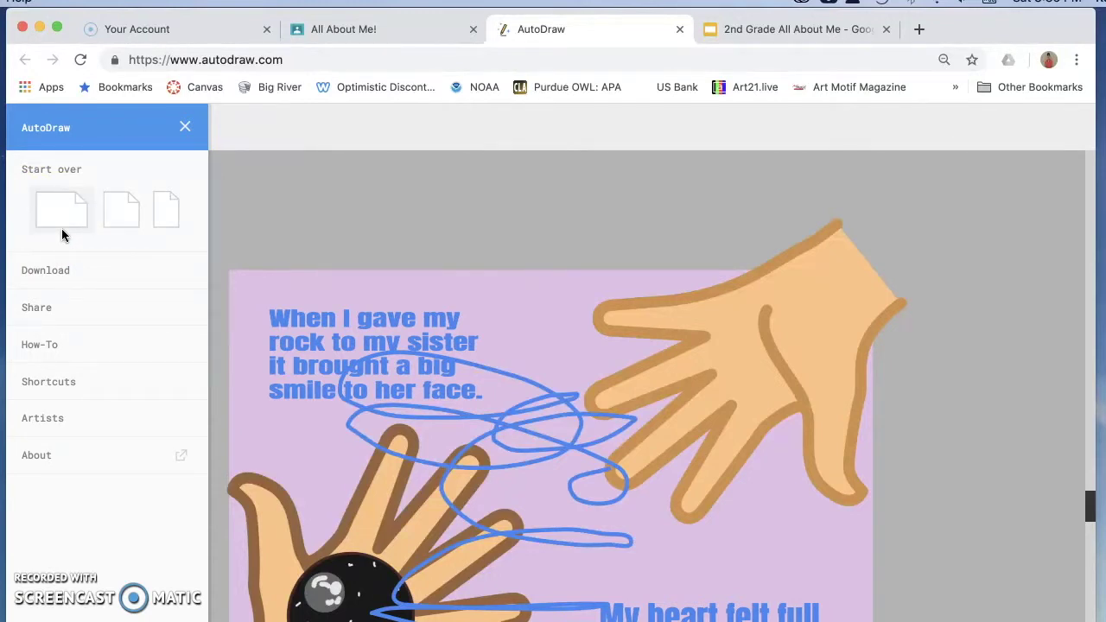
left_click(110, 223)
left_click(161, 216)
left_click(165, 209)
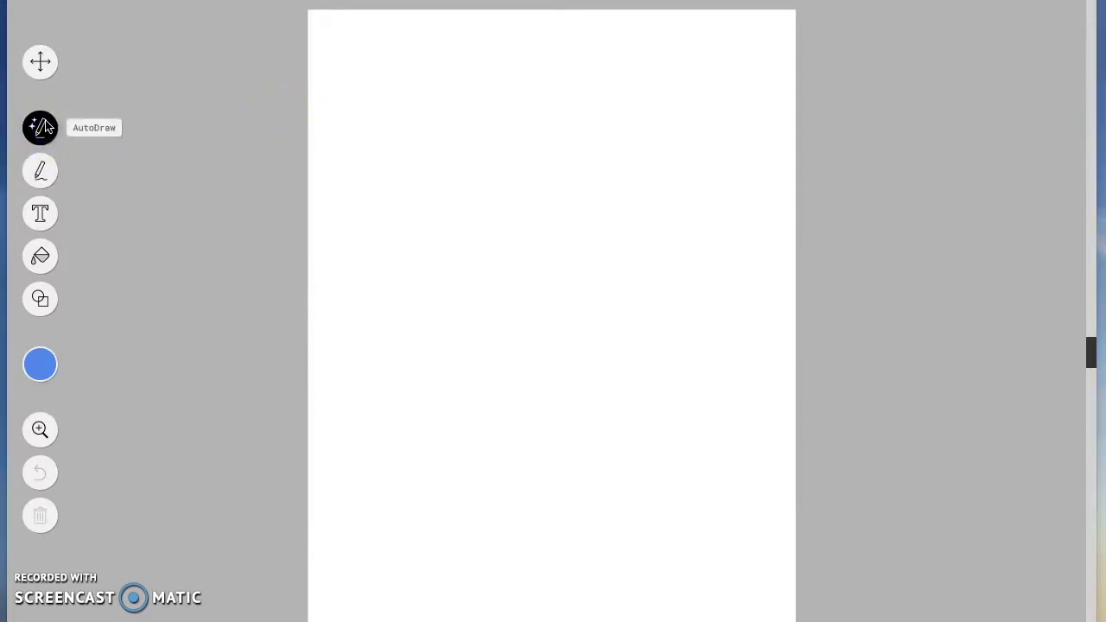
Sketch a rough dress outline with AutoDraw in the page's upper left area and replace it with the suggested long gown
mouse_move(408, 134)
left_mouse_down()
mouse_move(415, 191)
mouse_move(388, 223)
mouse_move(387, 164)
mouse_move(361, 126)
mouse_move(420, 128)
left_mouse_up()
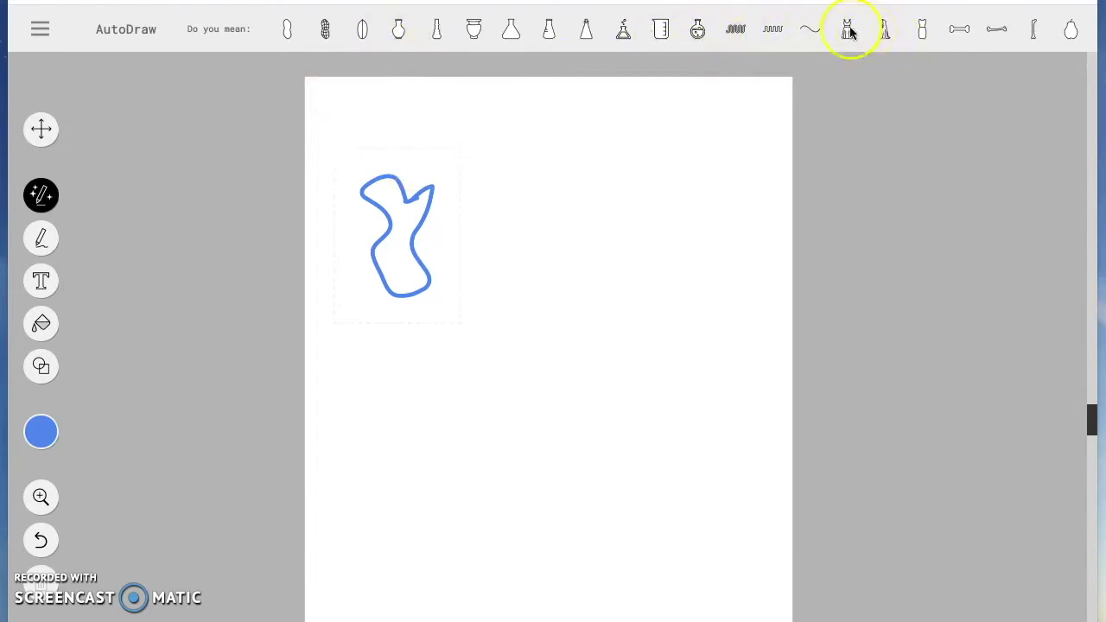
left_click(884, 31)
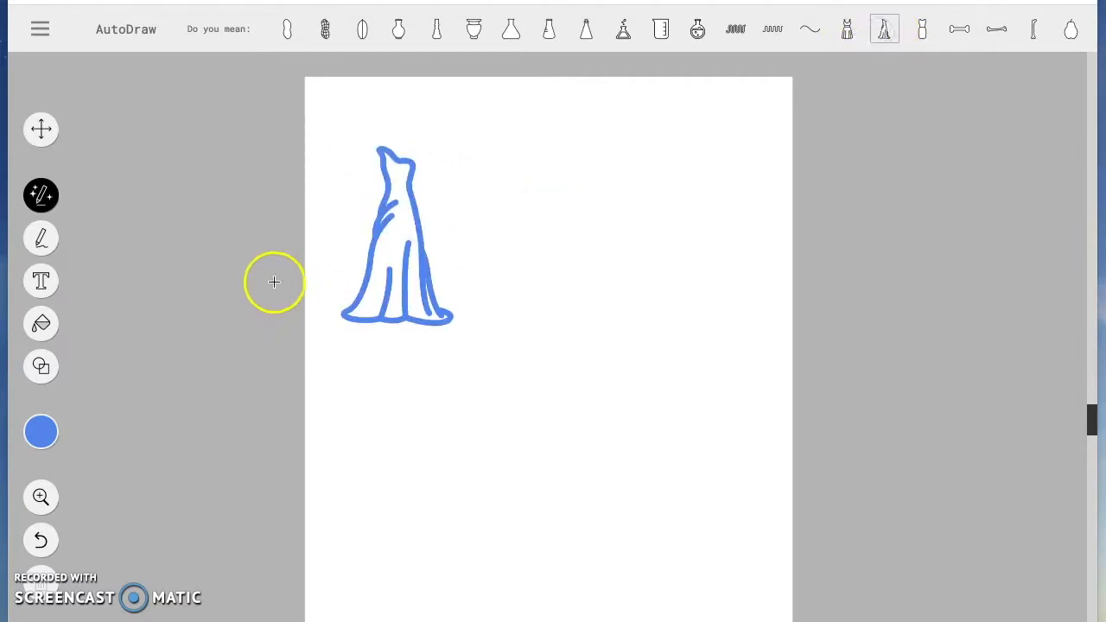
Sketch a rounded center with four petals beside the dress using AutoDraw and replace it with the suggested four-blade propeller
mouse_move(480, 173)
left_mouse_down()
mouse_move(468, 211)
mouse_move(520, 206)
mouse_move(527, 179)
mouse_move(487, 176)
left_mouse_up()
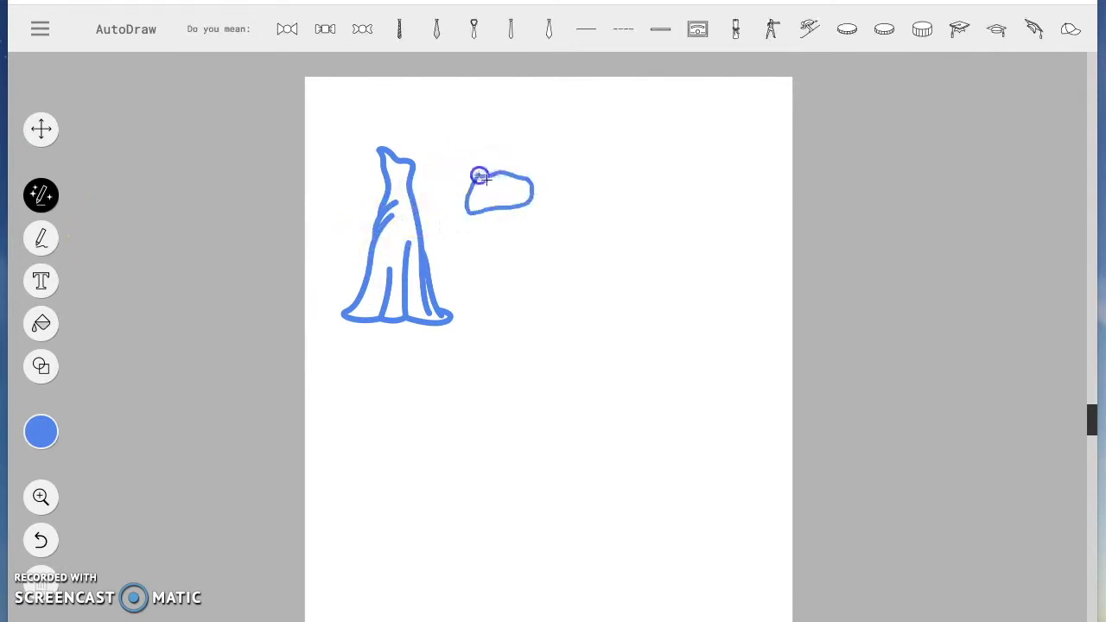
mouse_move(490, 226)
left_mouse_down()
mouse_move(506, 249)
mouse_move(514, 212)
mouse_move(546, 183)
mouse_move(593, 201)
mouse_move(548, 198)
left_mouse_up()
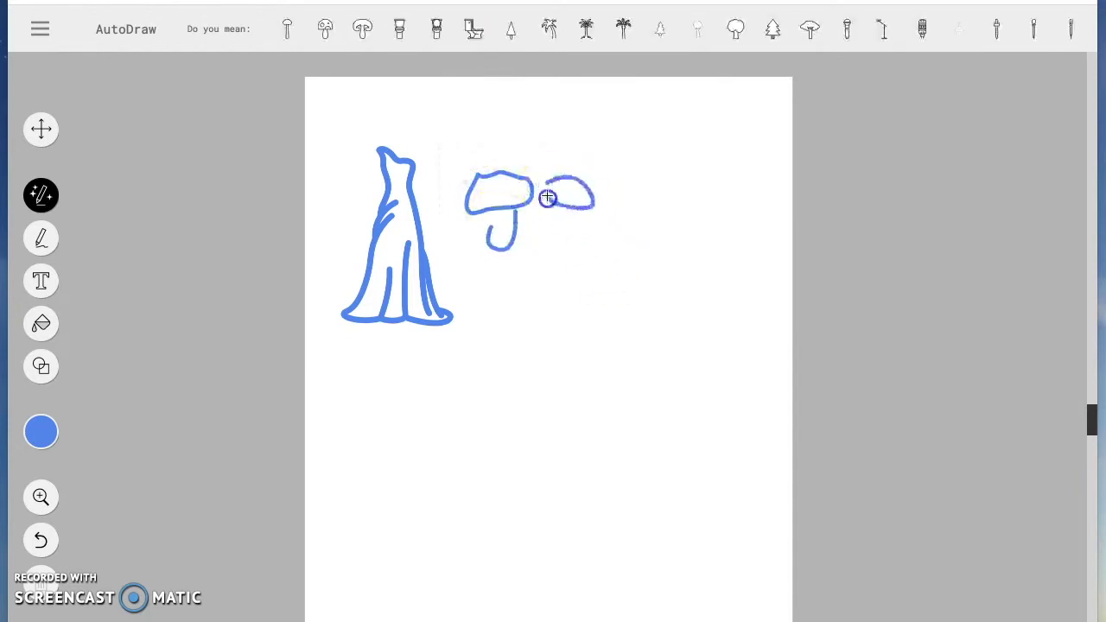
mouse_move(508, 153)
left_mouse_down()
mouse_move(477, 124)
mouse_move(498, 167)
mouse_move(442, 177)
mouse_move(460, 198)
left_mouse_up()
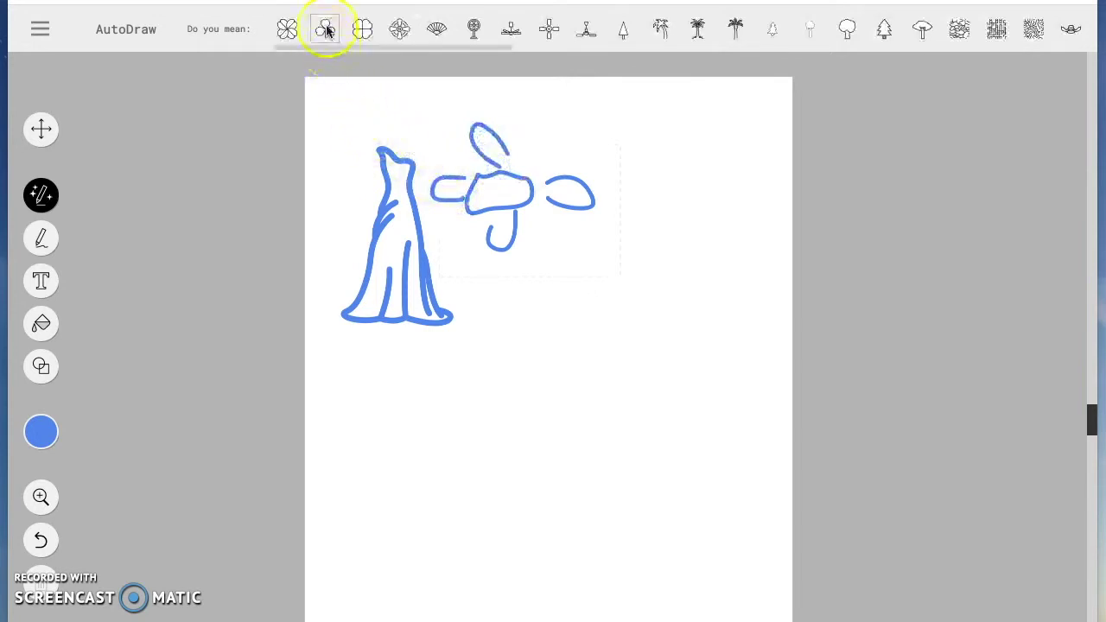
left_click(551, 31)
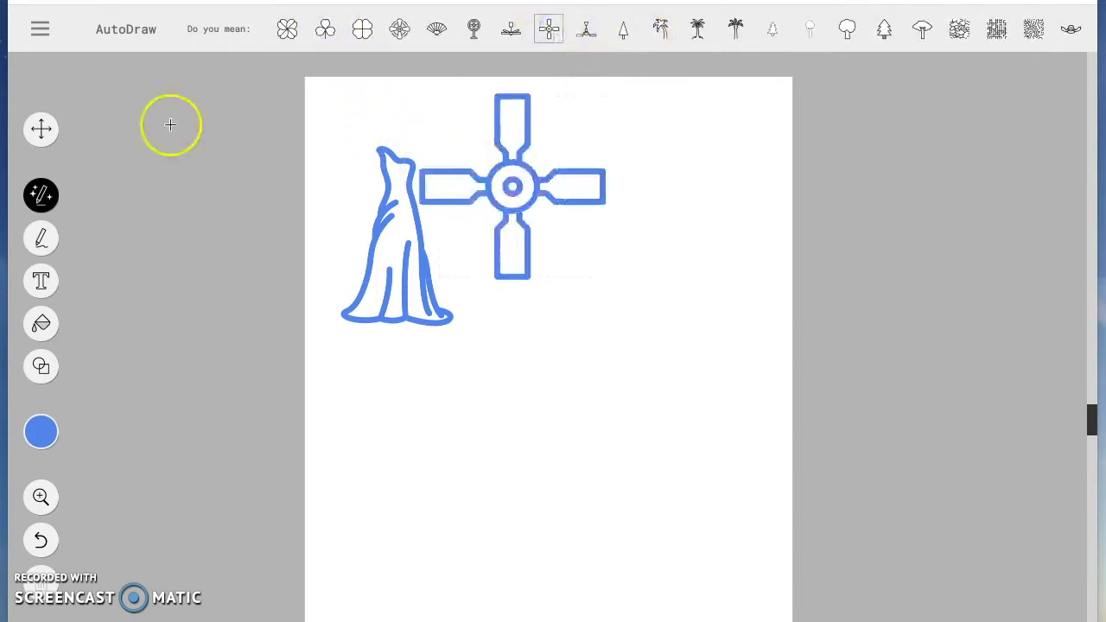
Place the propeller clear of the dress, reduced in size and tilted slightly counterclockwise
left_click(43, 131)
left_click(577, 187)
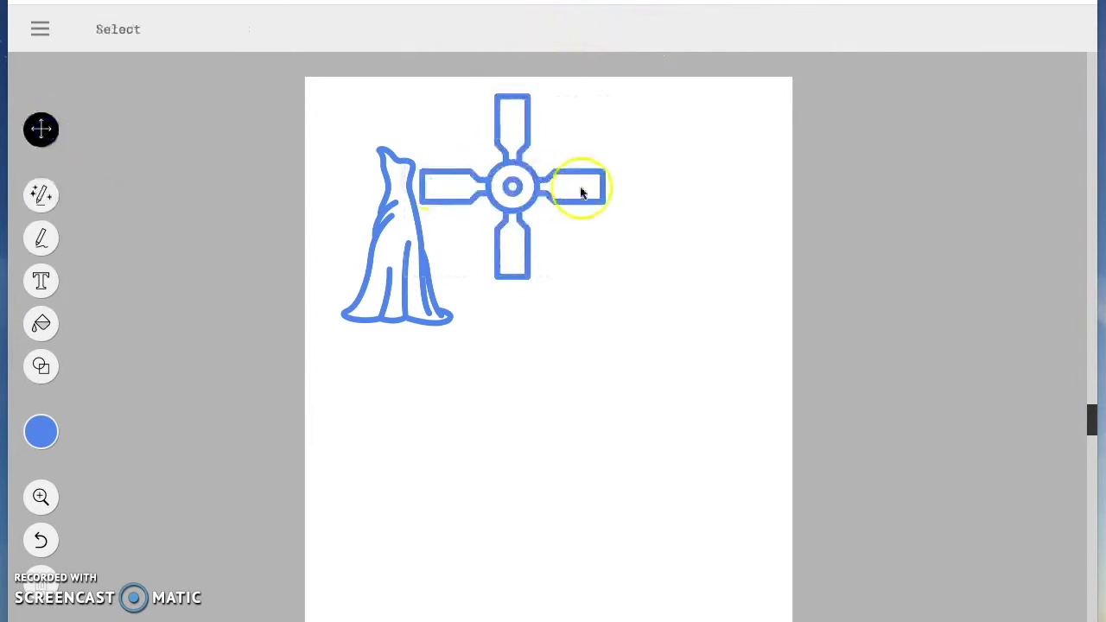
left_click_drag(513, 183, 568, 225)
left_click_drag(656, 316, 567, 271)
left_click(569, 277)
left_click_drag(570, 161, 557, 192)
left_click(251, 342)
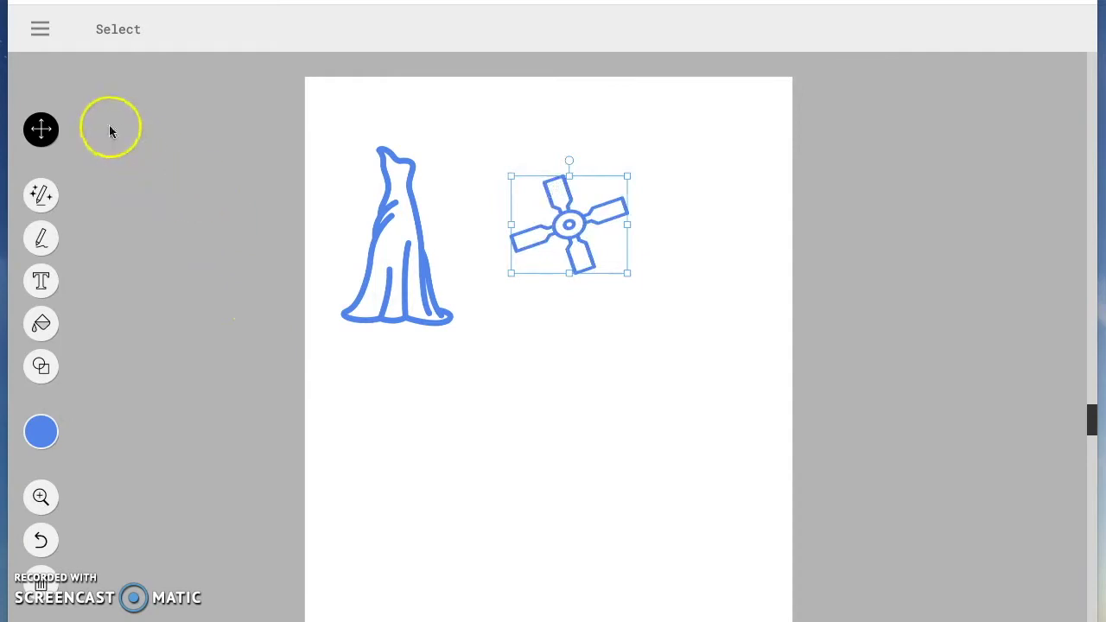
Recolor the propeller orange and fill the inside of the dress with the same orange
left_click(39, 440)
left_click(144, 432)
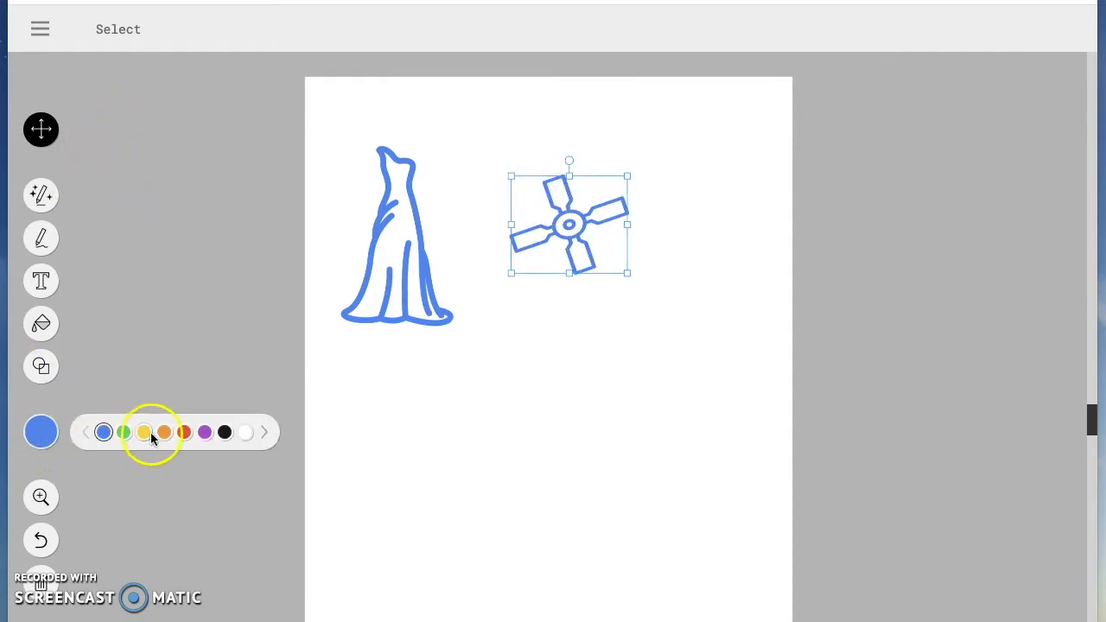
left_click(164, 432)
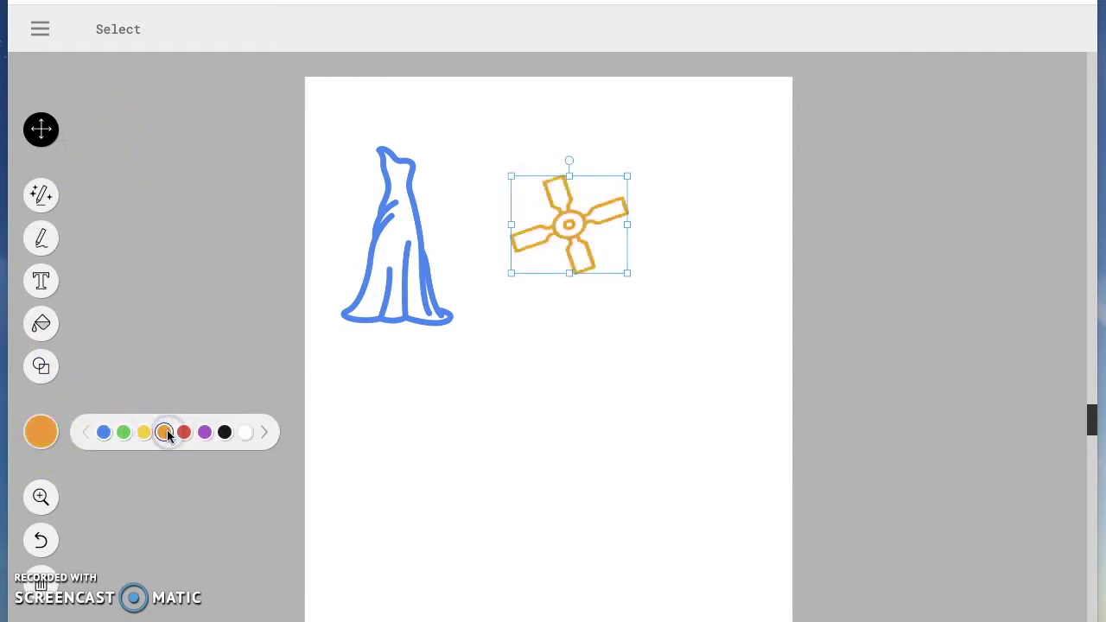
left_click(41, 323)
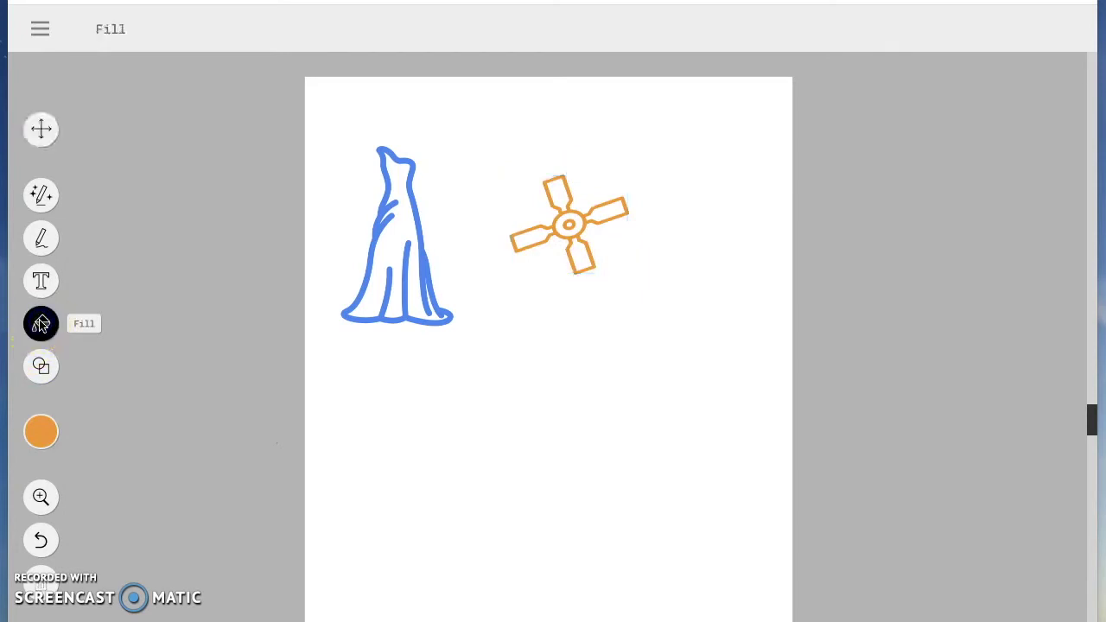
left_click(396, 243)
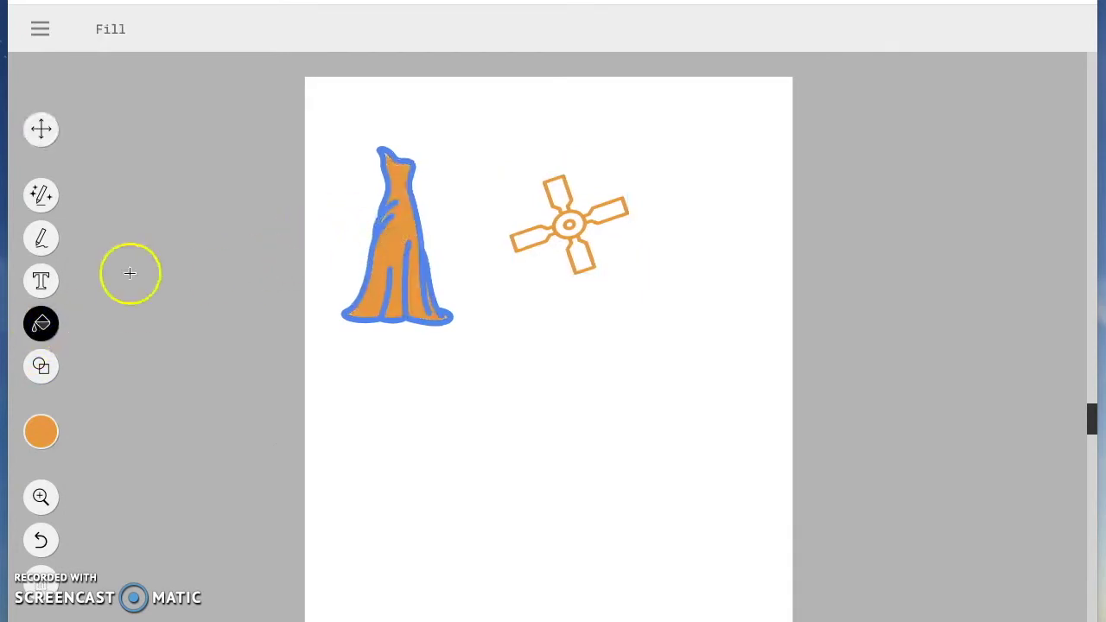
Add the text "words" below the dress and propeller
left_click(40, 281)
left_click(461, 391)
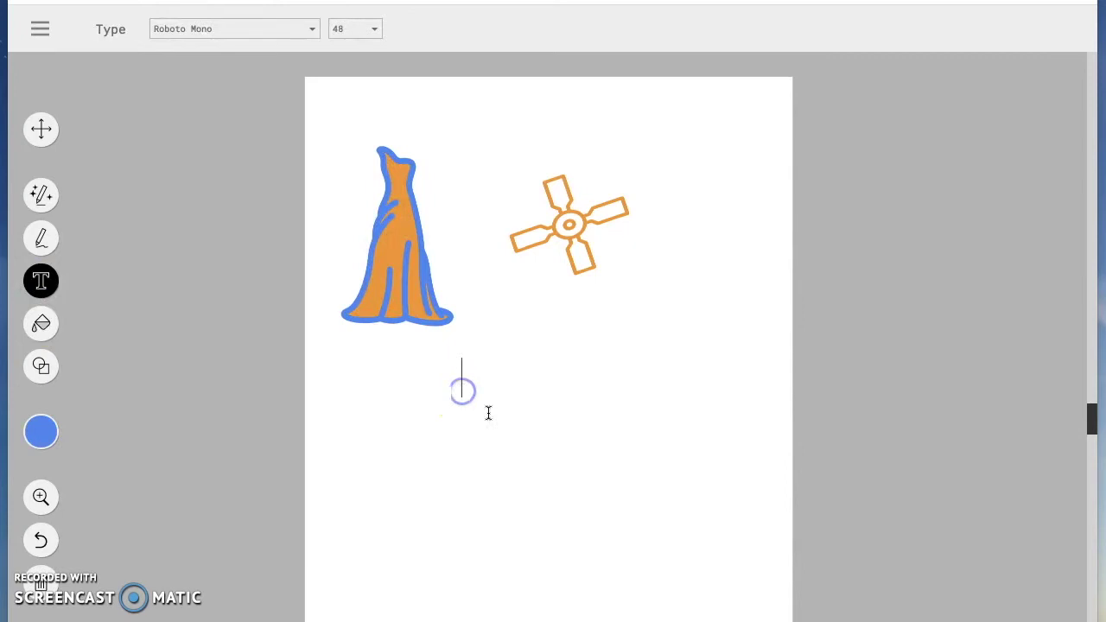
type("words")
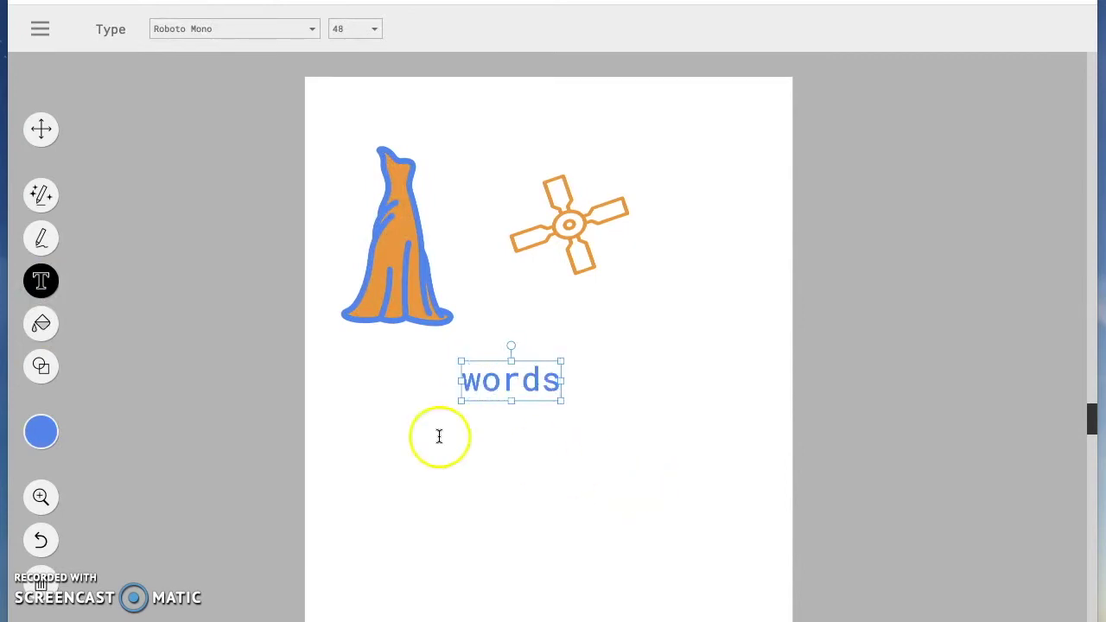
Draw a thin wavy orange line below the propeller, try a much thicker freehand stroke over it, and undo the thick stroke
left_click(40, 238)
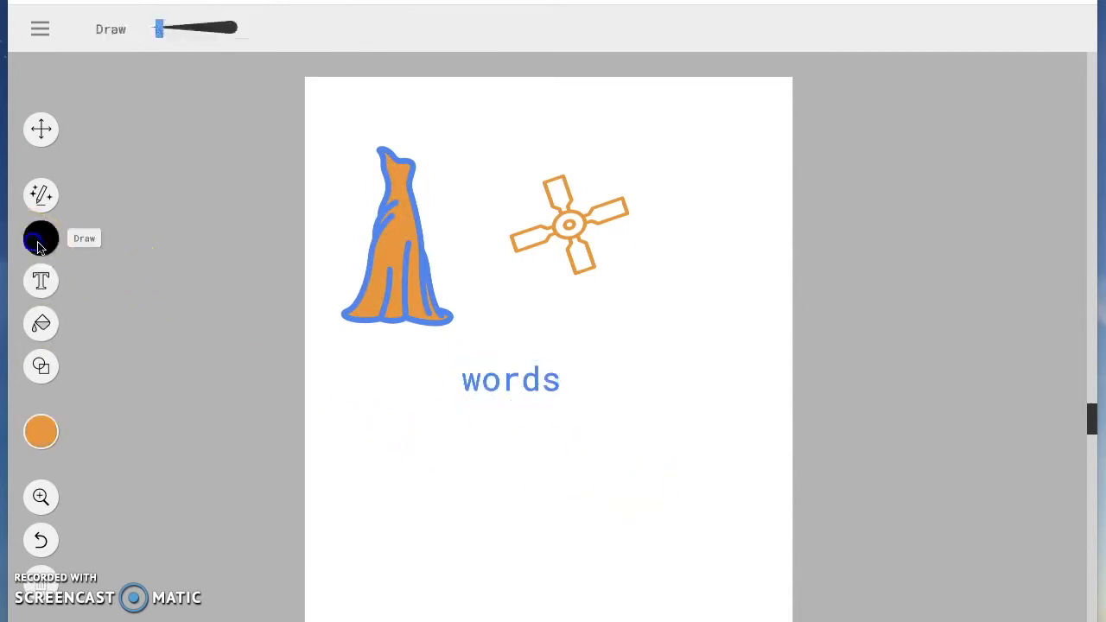
mouse_move(486, 290)
left_mouse_down()
mouse_move(504, 314)
mouse_move(623, 366)
mouse_move(629, 393)
left_mouse_up()
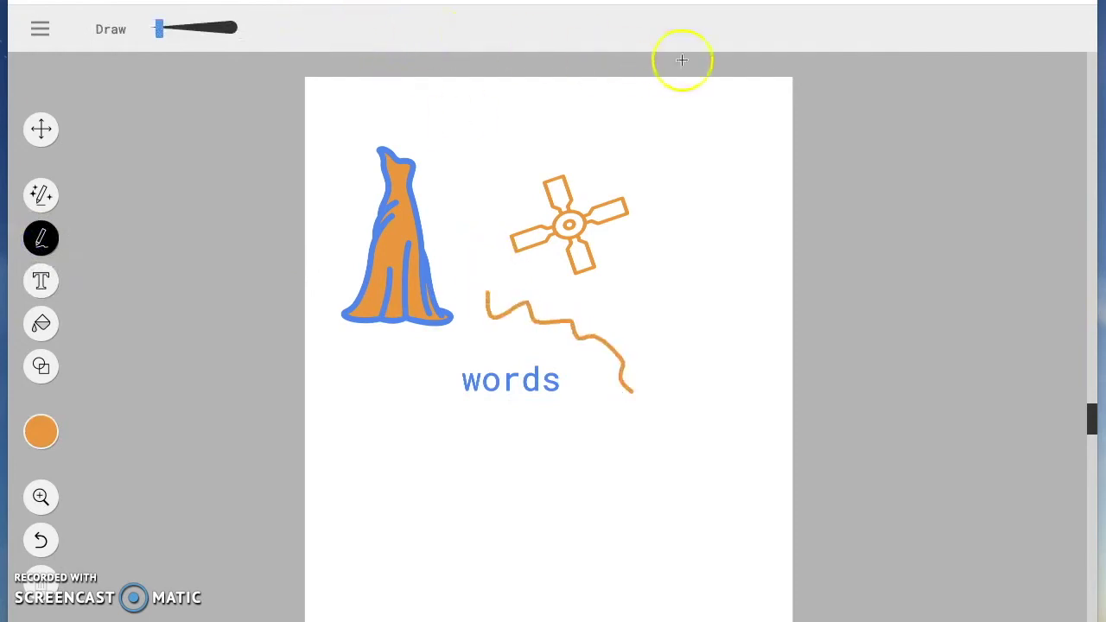
left_click_drag(159, 35, 206, 30)
mouse_move(475, 287)
left_mouse_down()
mouse_move(537, 284)
mouse_move(576, 300)
mouse_move(579, 355)
mouse_move(606, 397)
mouse_move(580, 411)
mouse_move(613, 477)
left_mouse_up()
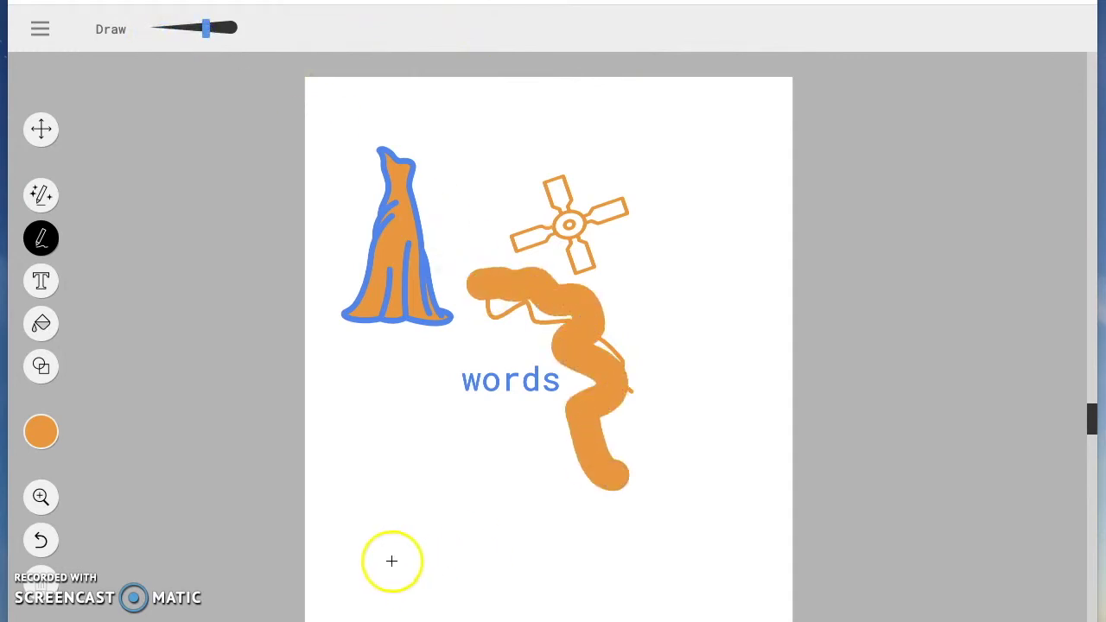
left_click(41, 542)
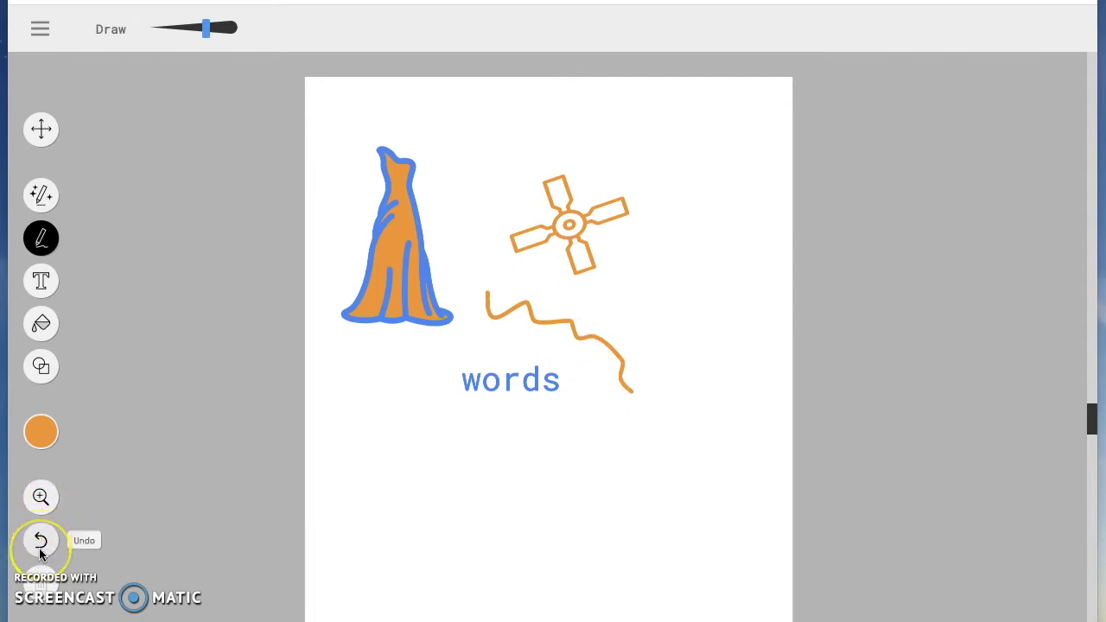
Delete the thin wavy orange line between the propeller and the text
left_click(41, 128)
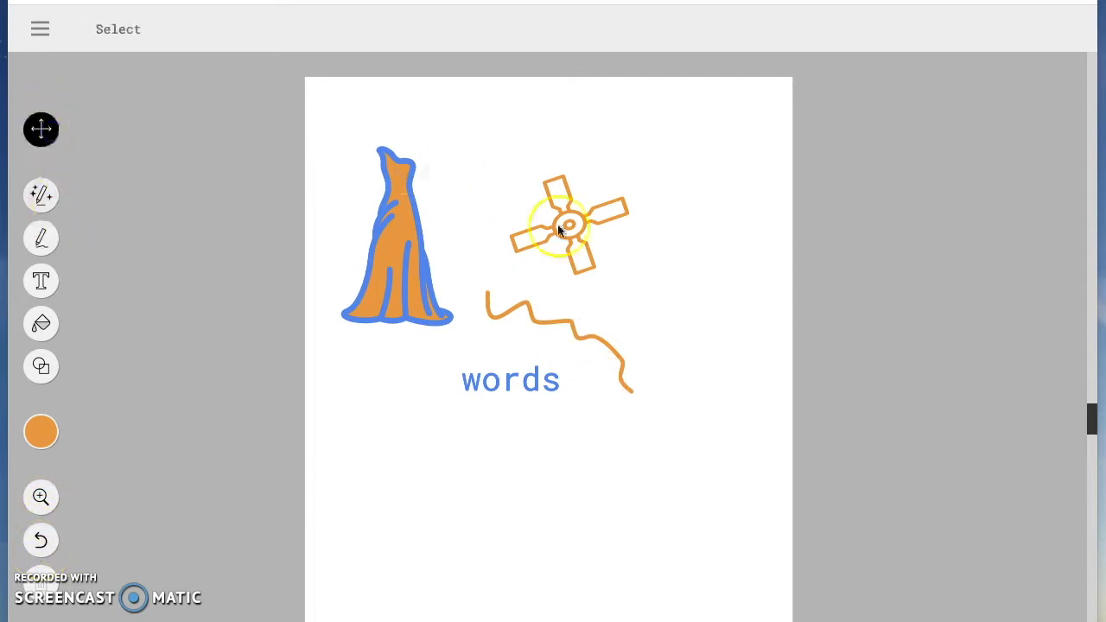
left_click(571, 336)
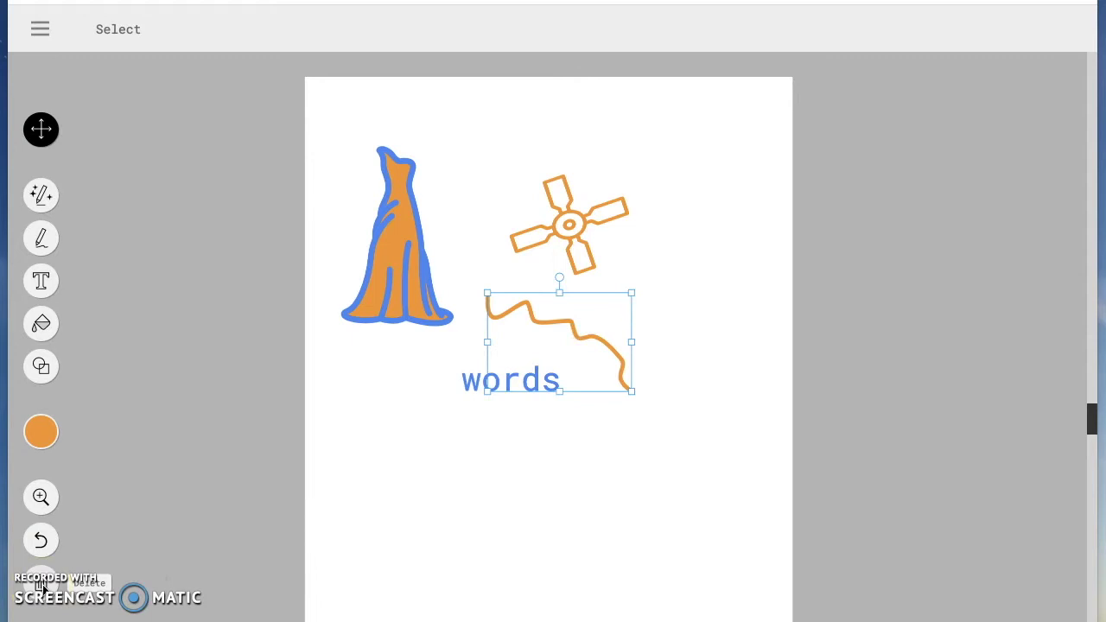
left_click(41, 585)
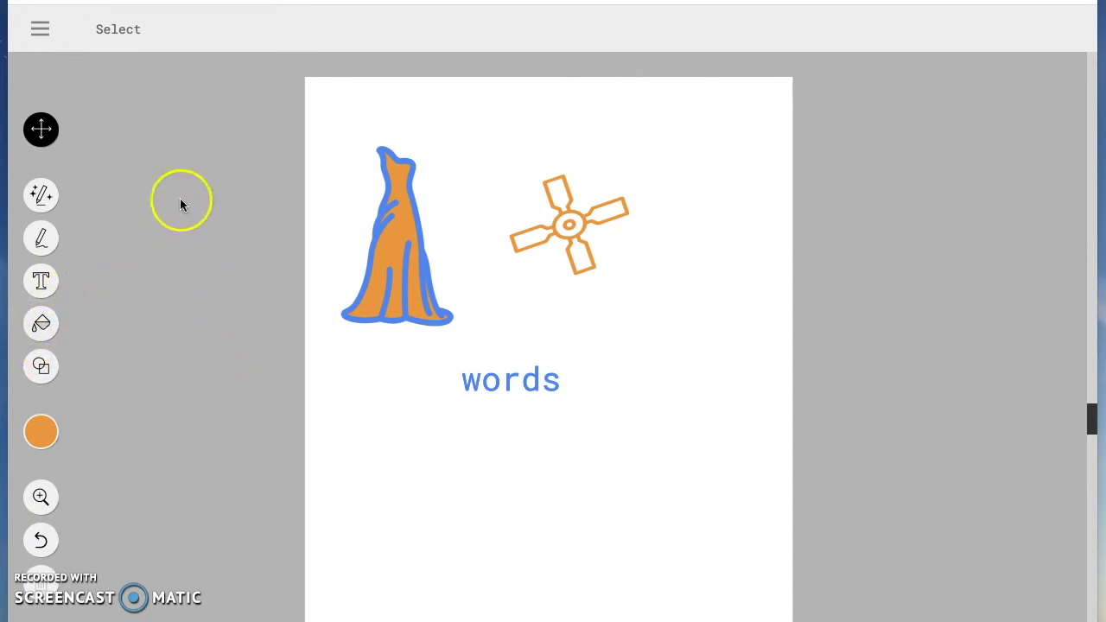
Copy the whole canvas as an image
right_click(466, 173)
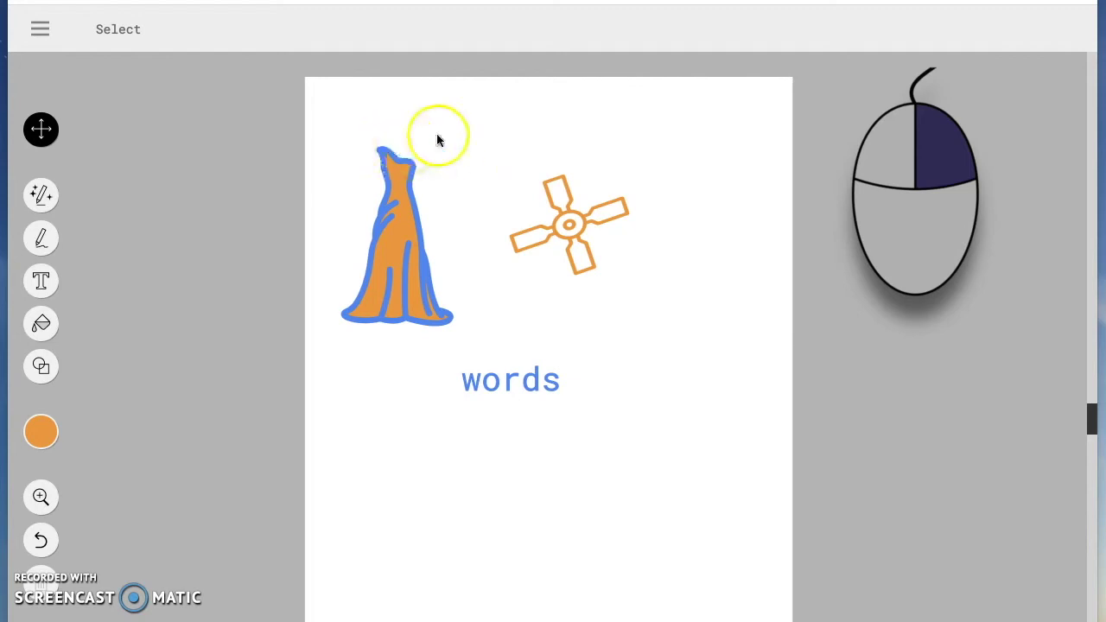
right_click(675, 147)
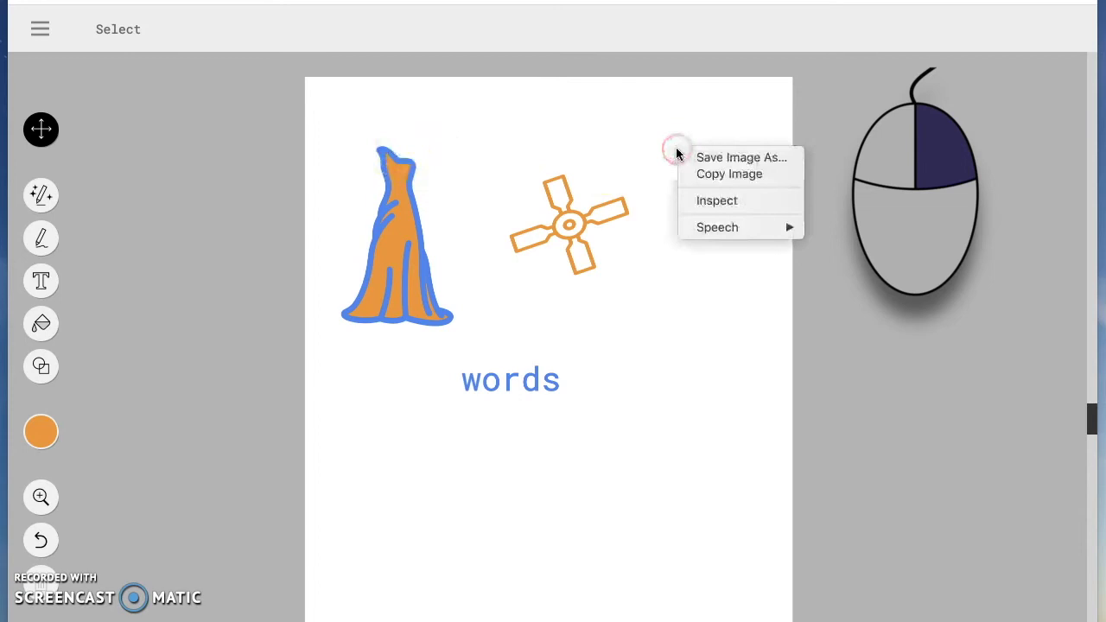
left_click(732, 174)
left_click_drag(713, 195, 812, 22)
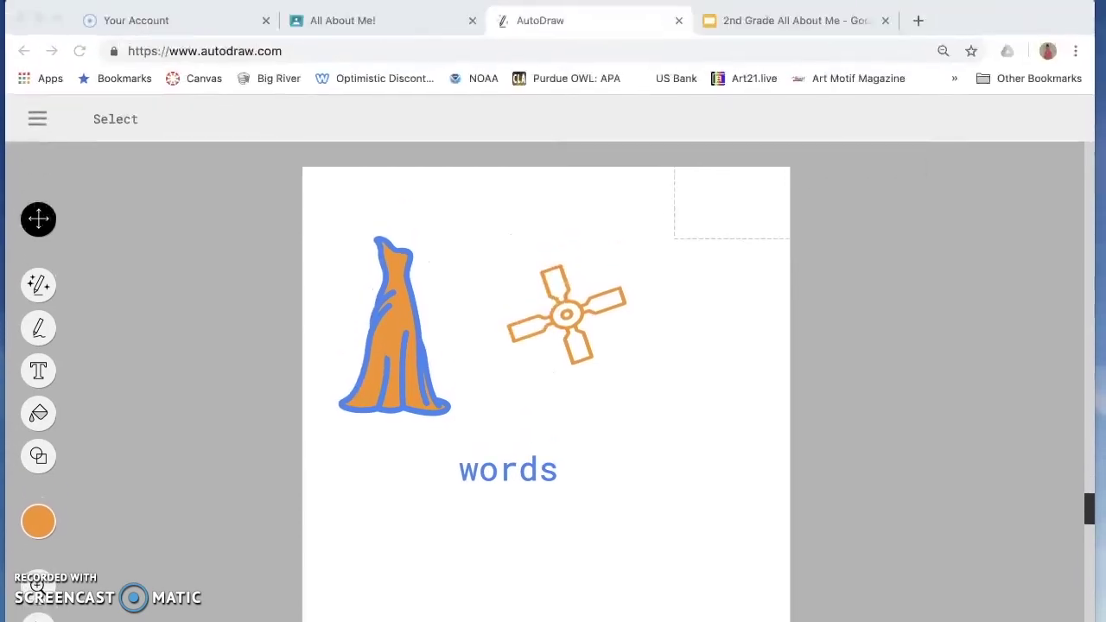
Switch to the "2nd Grade All About Me" presentation in Google Slides
left_click(400, 29)
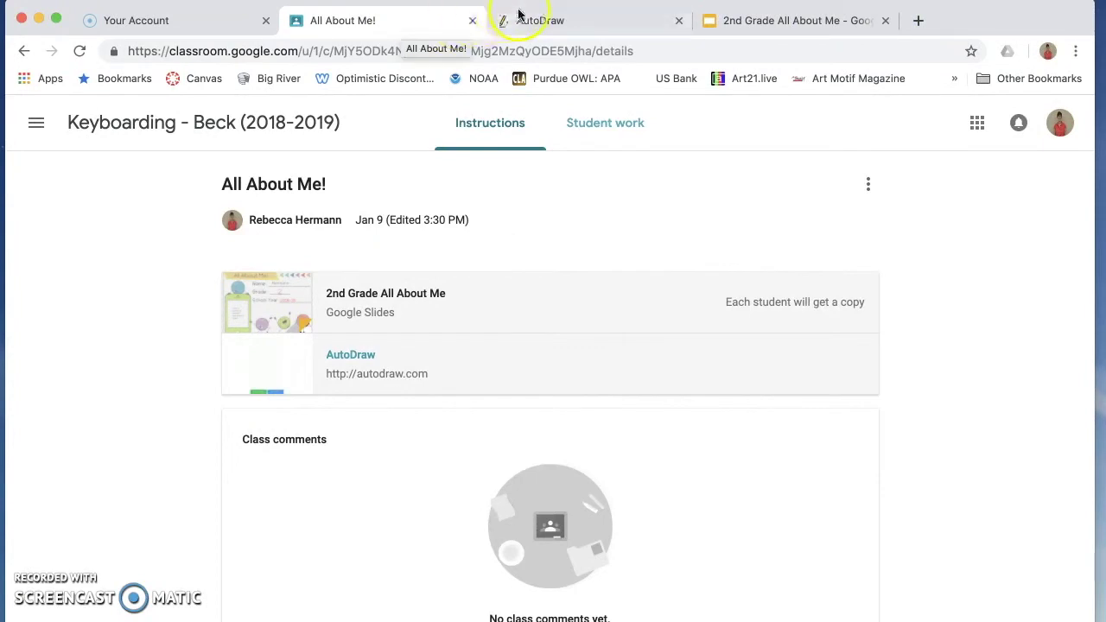
left_click(754, 28)
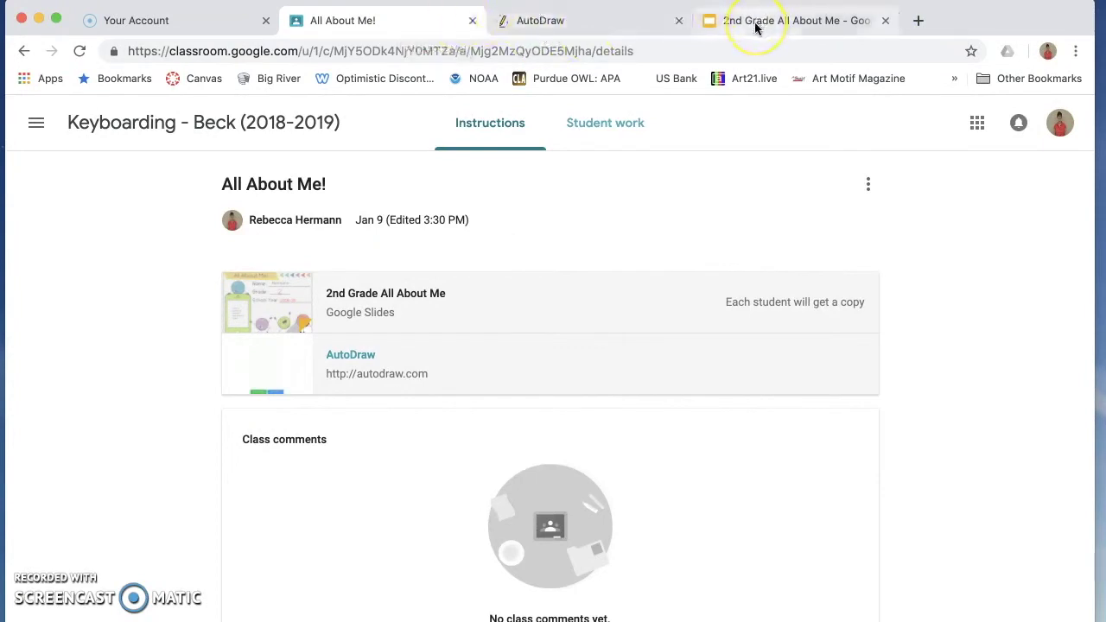
left_click(754, 28)
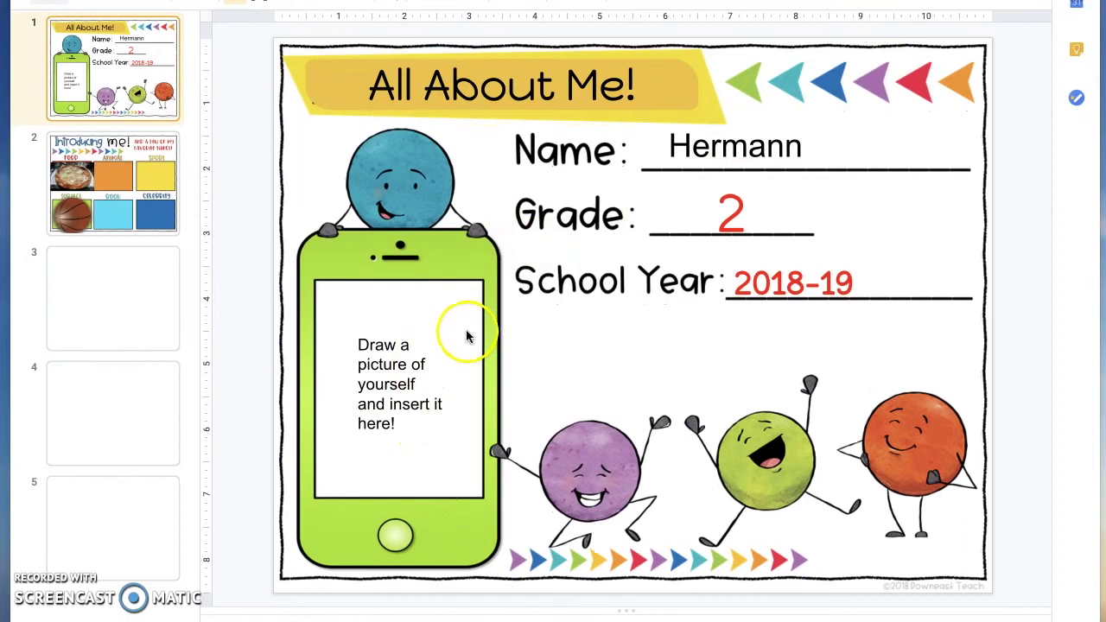
Paste the copied drawing onto the "All About Me!" slide and move it over the green phone's screen
right_click(431, 319)
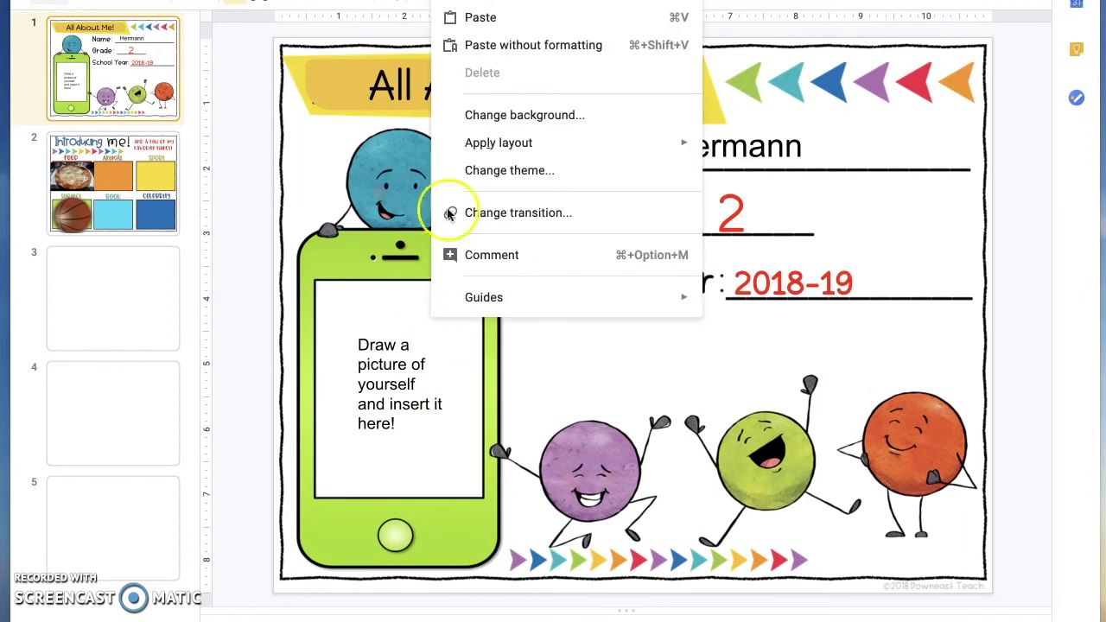
left_click(470, 17)
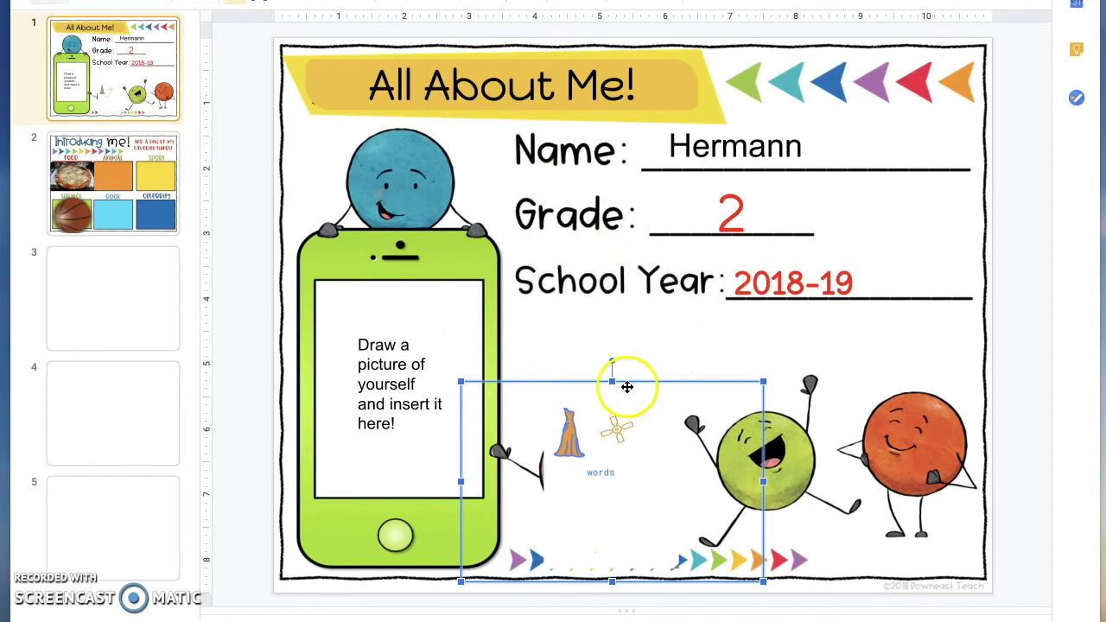
left_click_drag(622, 375, 446, 303)
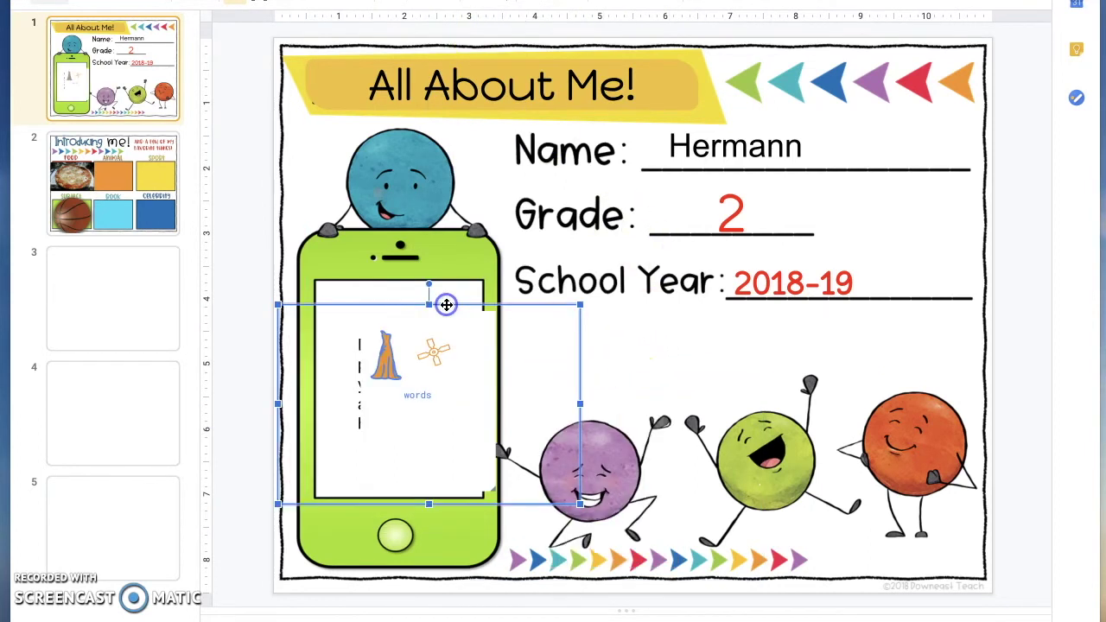